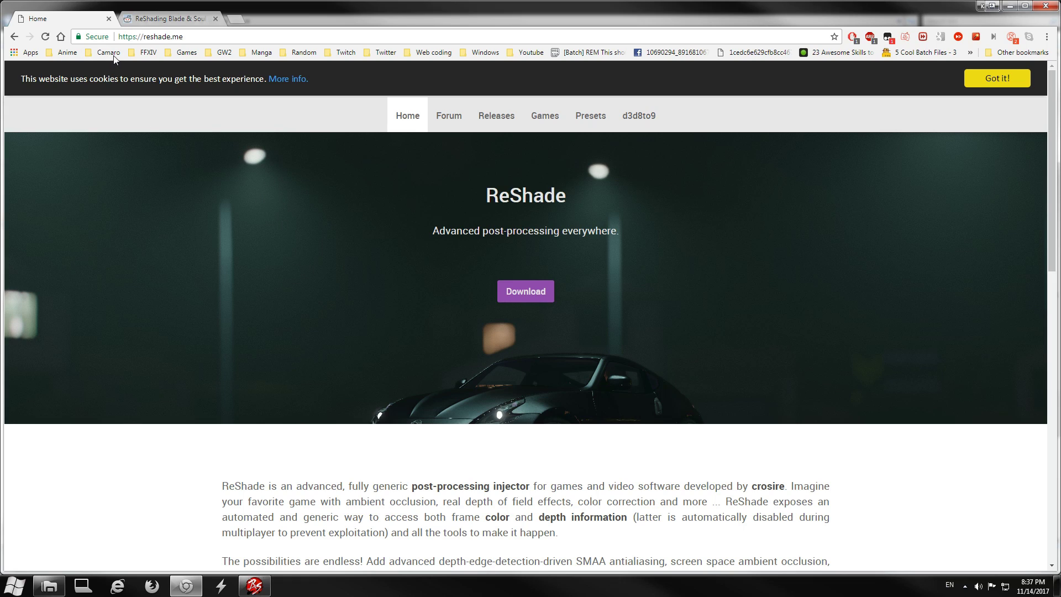
- Download the ReShade 3.0.8 setup from the ReShade site's download section and dismiss the download bar
{"action": "left_click", "coordinate": [205, 37]}
{"action": "left_click", "coordinate": [316, 308]}
{"action": "left_click", "coordinate": [545, 291]}
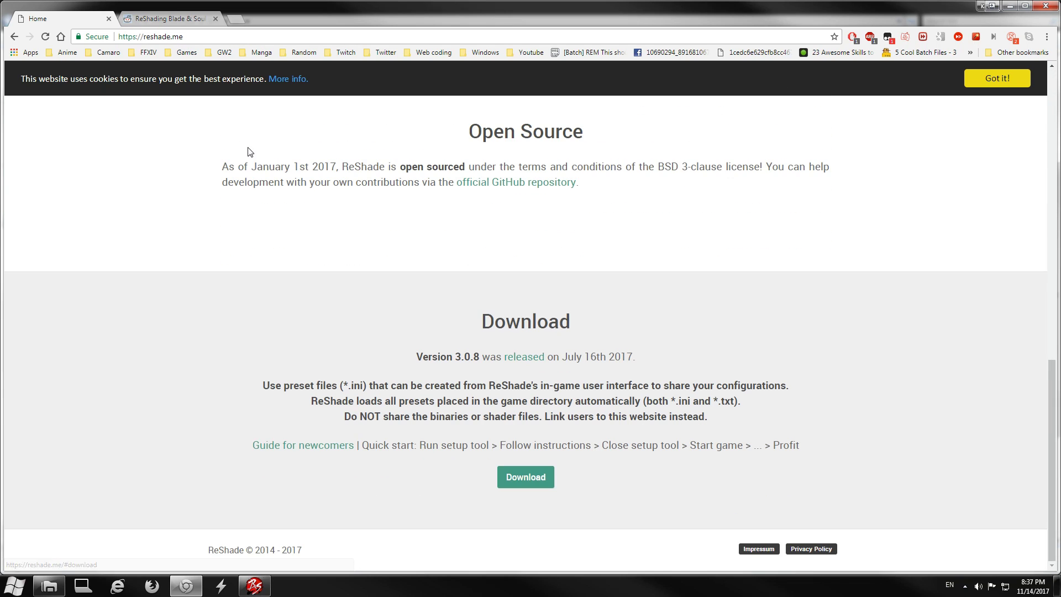
{"action": "left_click", "coordinate": [534, 486]}
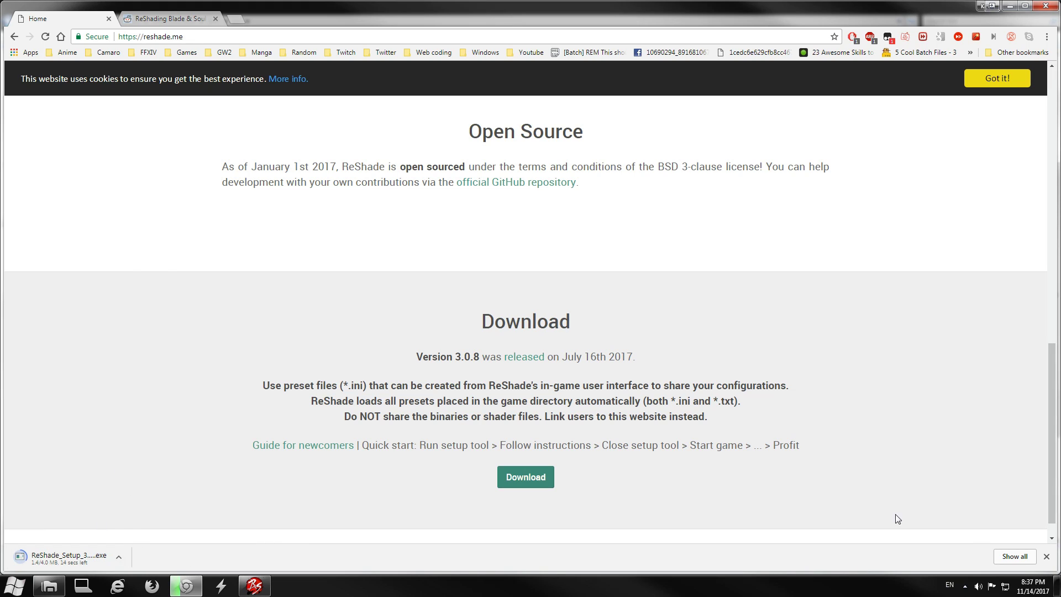
{"action": "left_click", "coordinate": [1046, 556]}
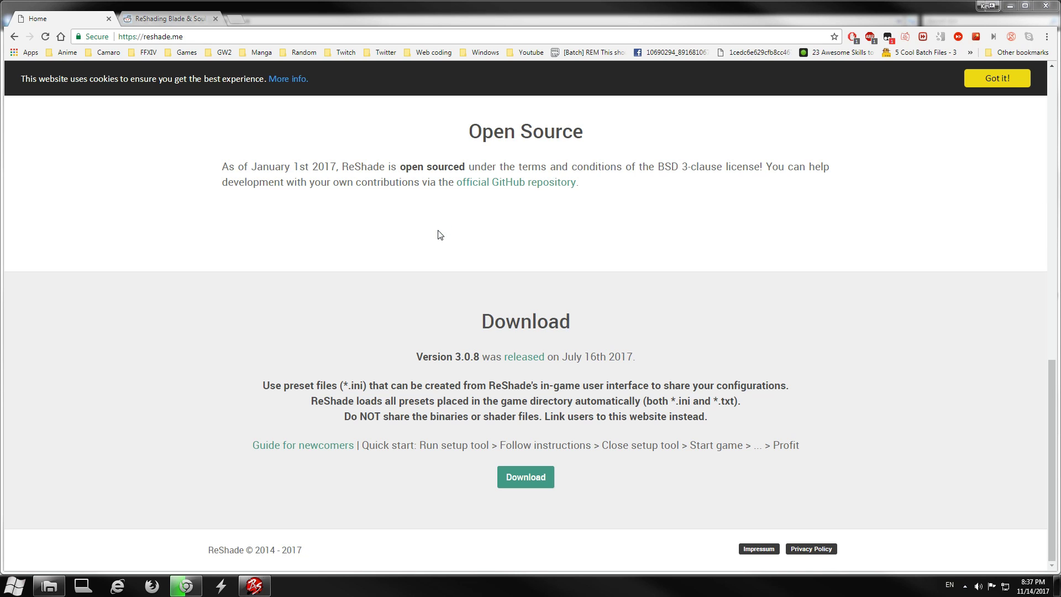
- Select Client.exe in the Blade and Soul\BnS\bin folder as the game for the ReShade installer
{"action": "left_click", "coordinate": [497, 255]}
{"action": "left_click_drag", "start_coordinate": [497, 256], "coordinate": [478, 272]}
{"action": "left_click_drag", "start_coordinate": [417, 240], "coordinate": [437, 213]}
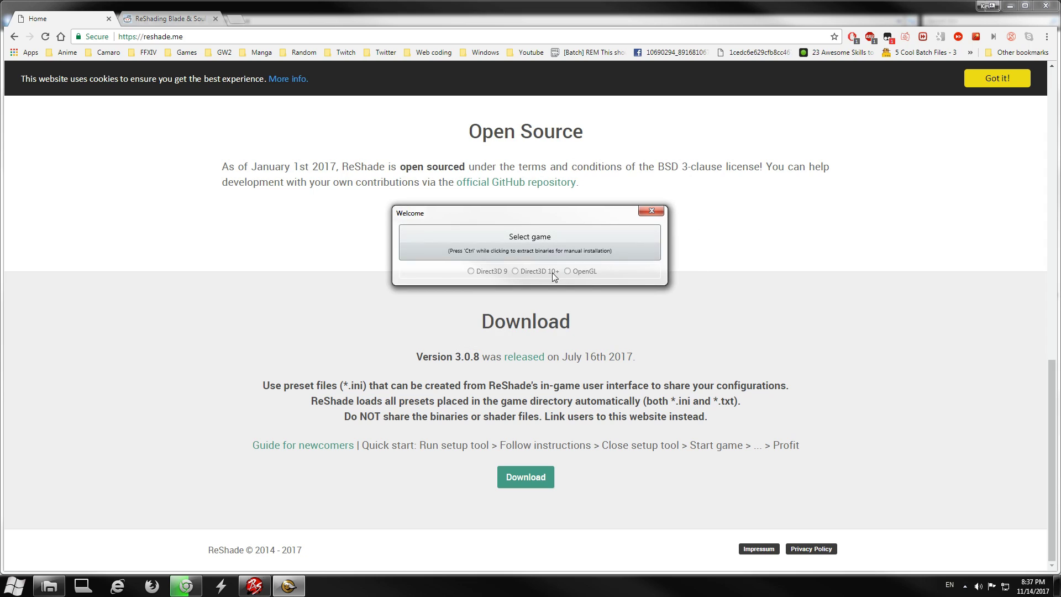
{"action": "left_click", "coordinate": [622, 239]}
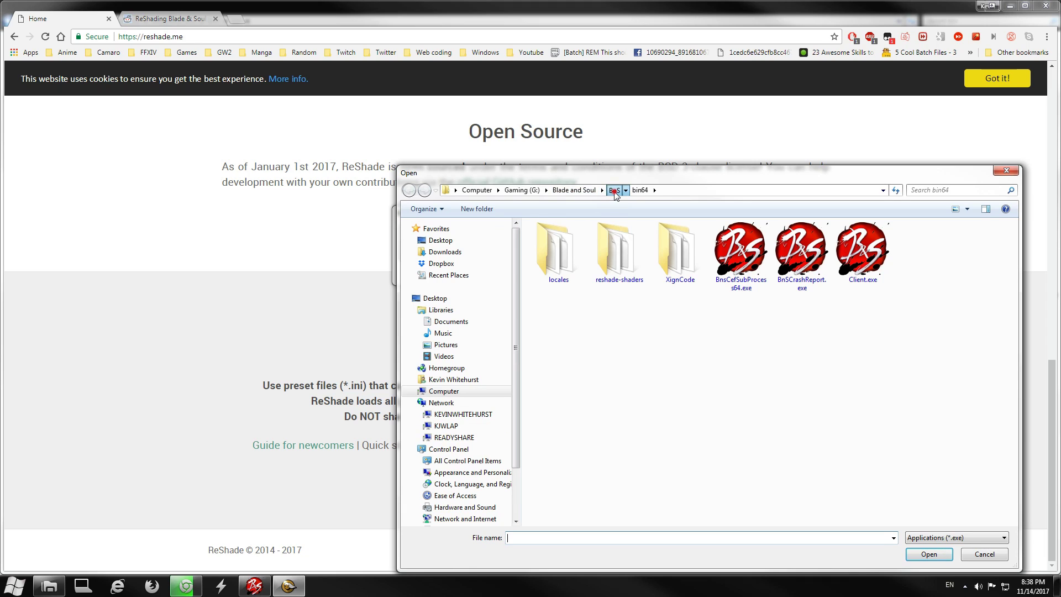
{"action": "left_click", "coordinate": [614, 190]}
{"action": "double_click", "coordinate": [565, 242]}
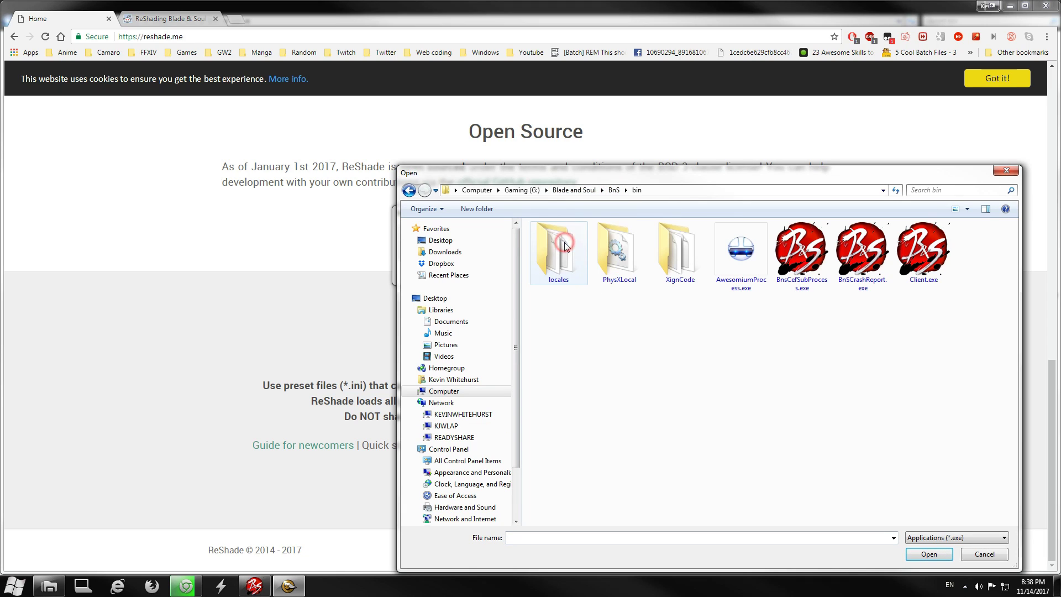
{"action": "left_click", "coordinate": [924, 253]}
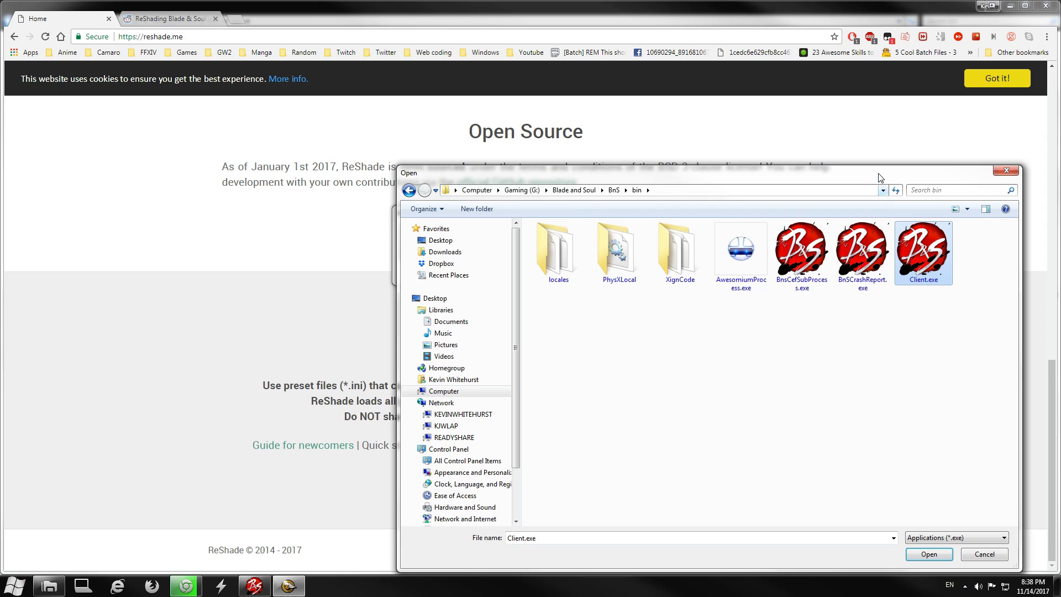
{"action": "left_click_drag", "start_coordinate": [881, 177], "coordinate": [717, 61]}
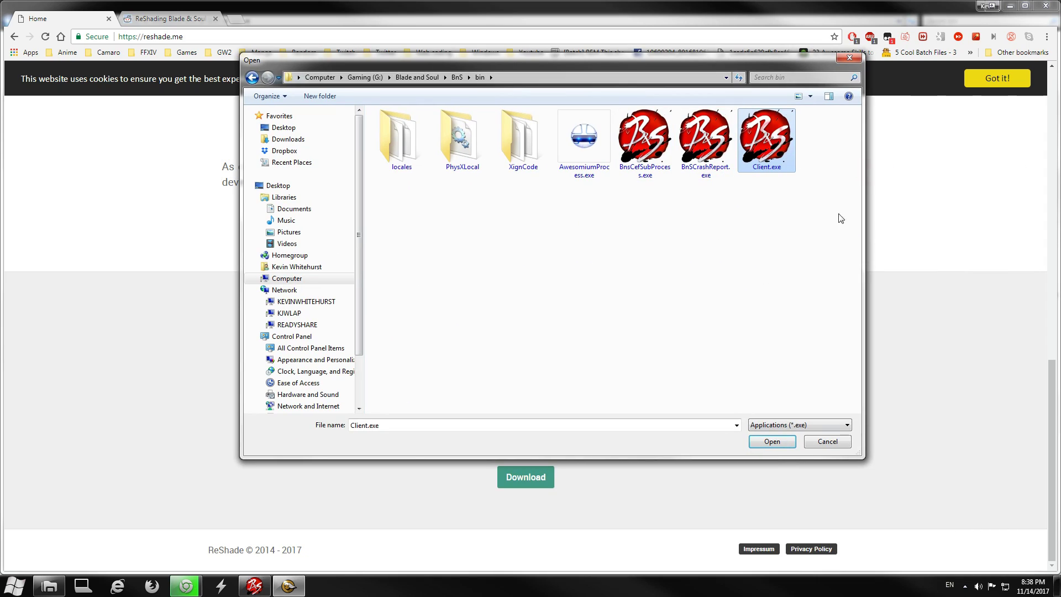
{"action": "left_click", "coordinate": [773, 442]}
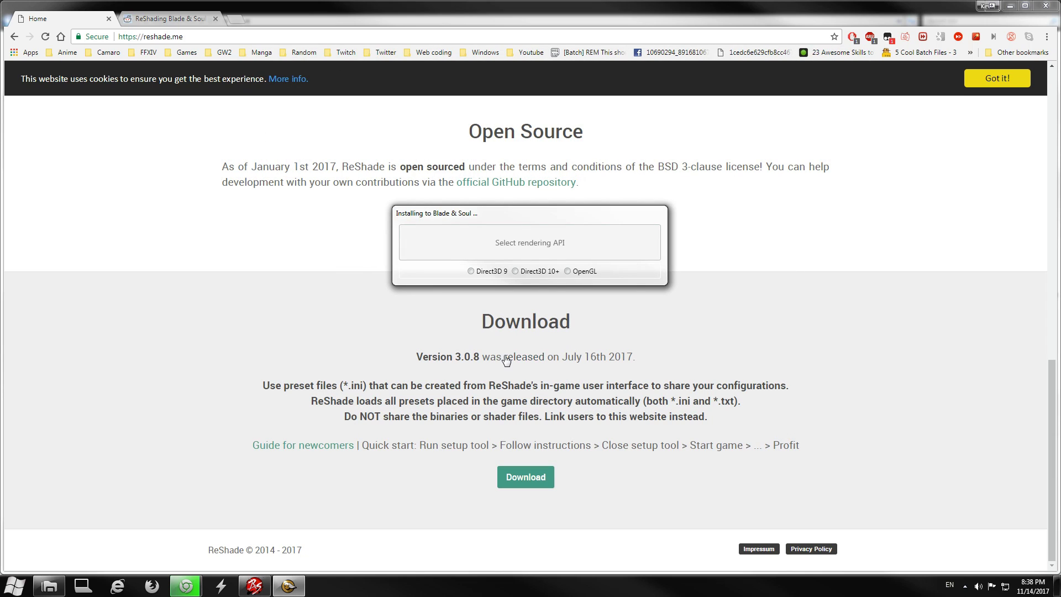
- Install ReShade with the OpenGL rendering API and all standard effect files, and close the installer
{"action": "left_click", "coordinate": [569, 271]}
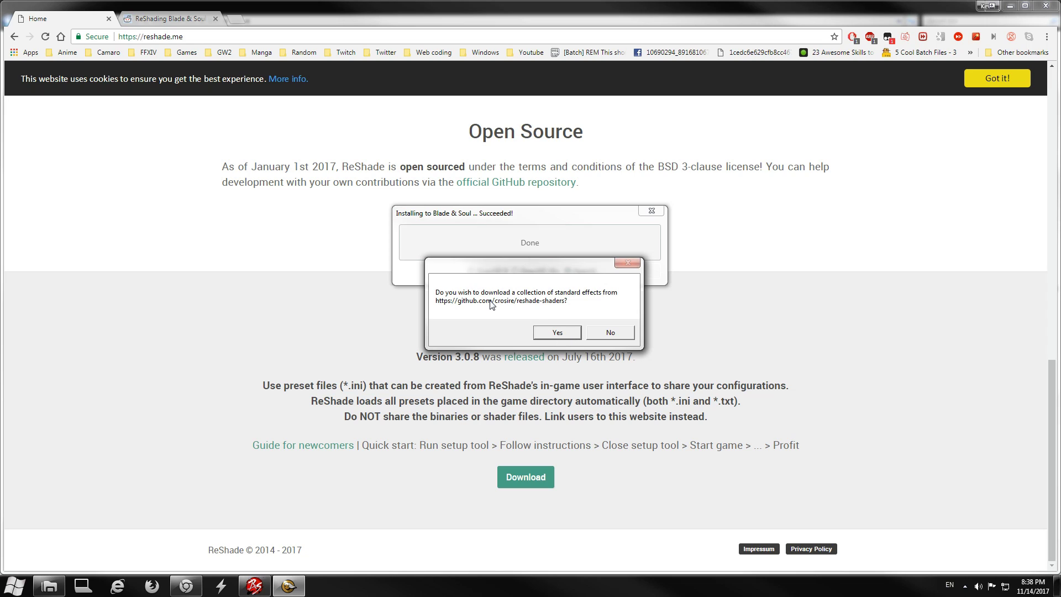
{"action": "left_click", "coordinate": [556, 332]}
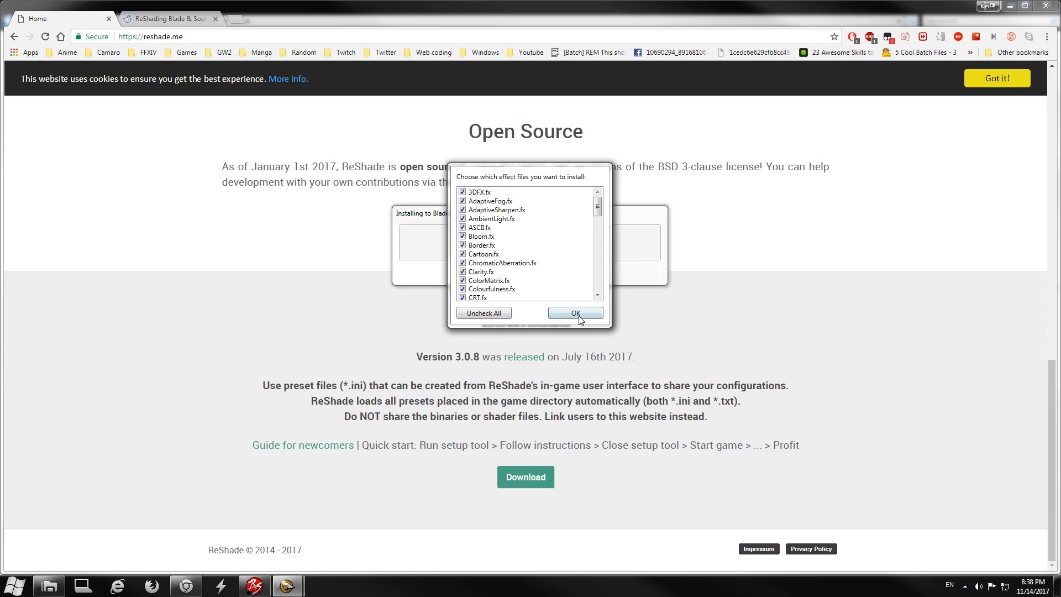
{"action": "left_click", "coordinate": [578, 315]}
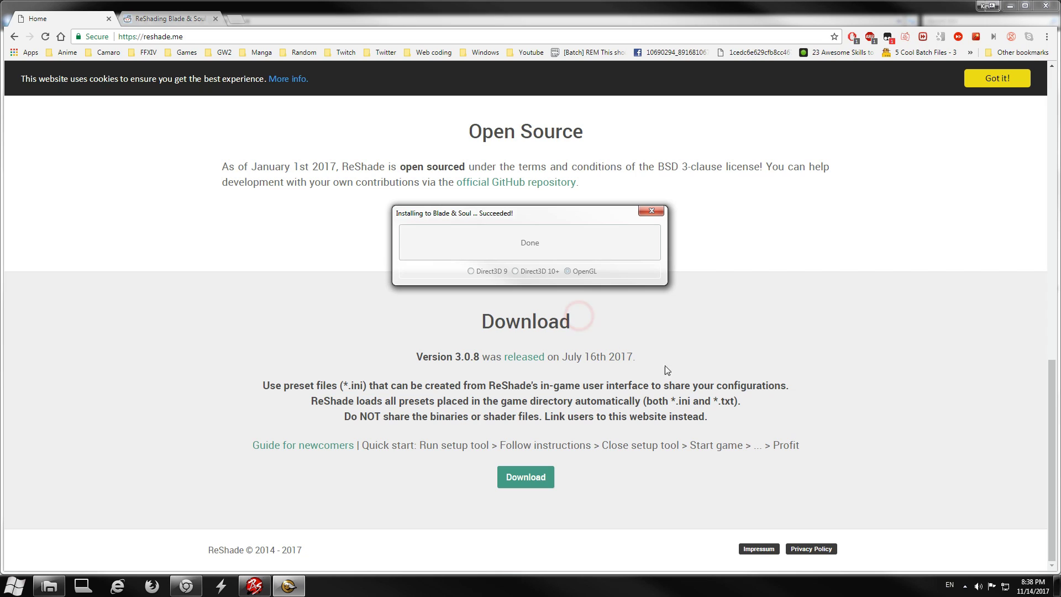
{"action": "left_click", "coordinate": [651, 213]}
{"action": "left_click", "coordinate": [222, 240]}
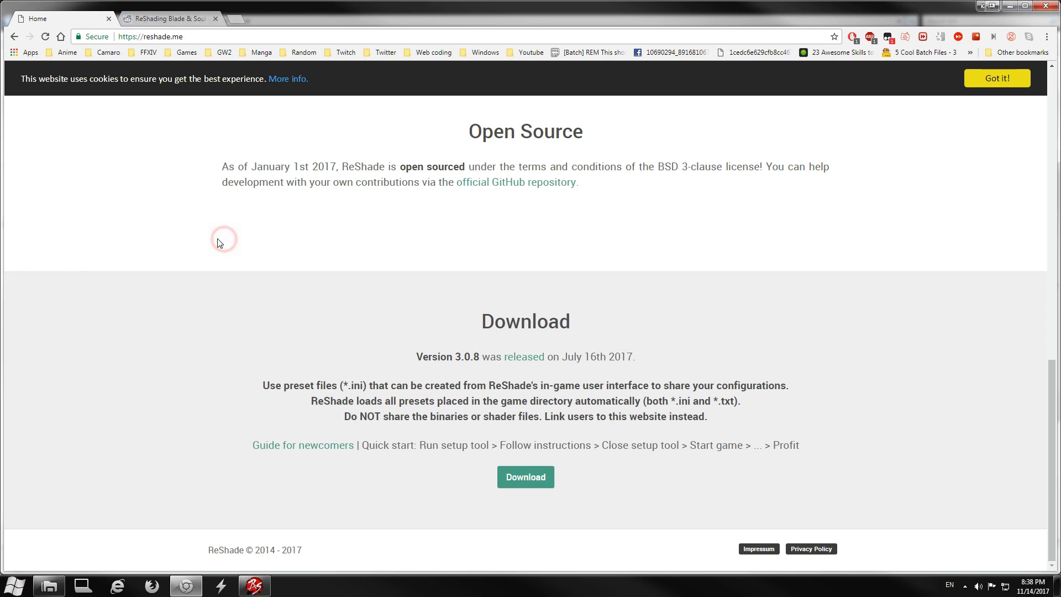
- Download BNS - Reshade - Preset.ini through the MediaFire link in the ReShading Blade & Soul guide and keep the file
{"action": "left_click", "coordinate": [178, 12]}
{"action": "left_click", "coordinate": [482, 303]}
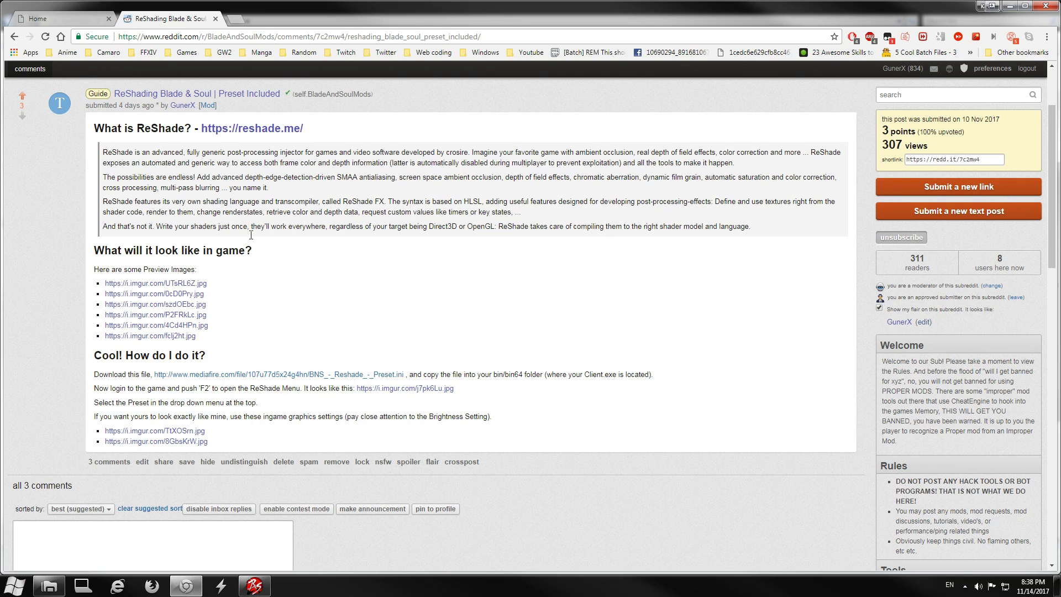
{"action": "scroll", "coordinate": [304, 287], "scroll_direction": "down", "scroll_amount": 2}
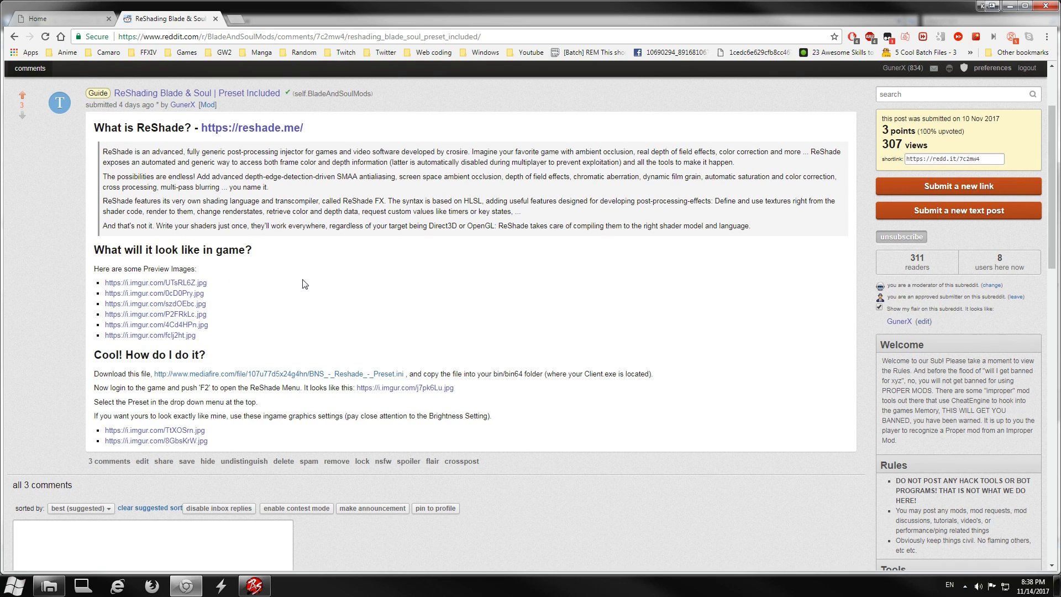
{"action": "scroll", "coordinate": [301, 249], "scroll_direction": "up", "scroll_amount": 1}
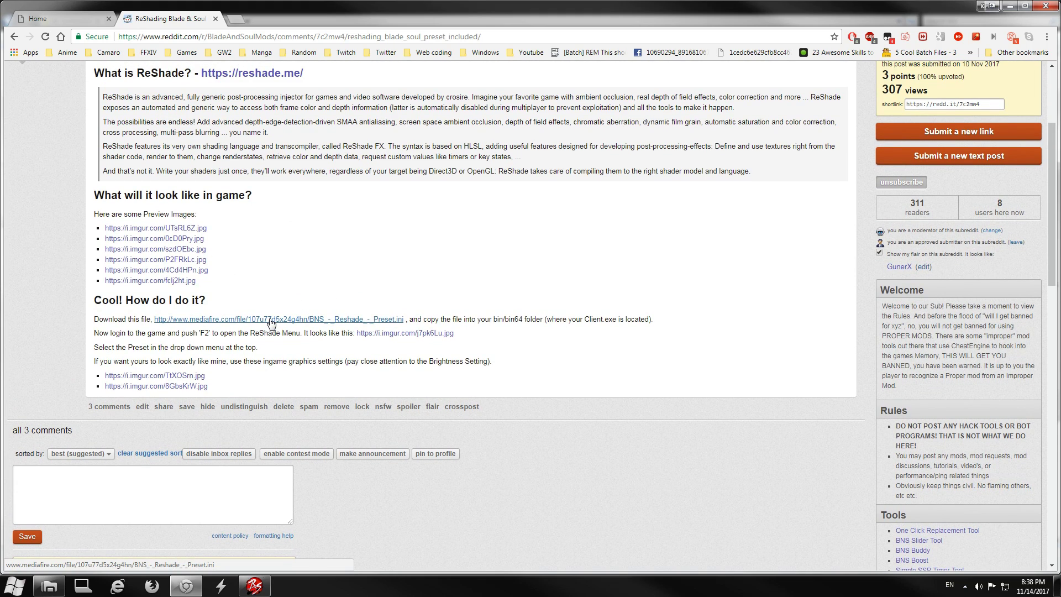
{"action": "scroll", "coordinate": [271, 324], "scroll_direction": "up", "scroll_amount": 1}
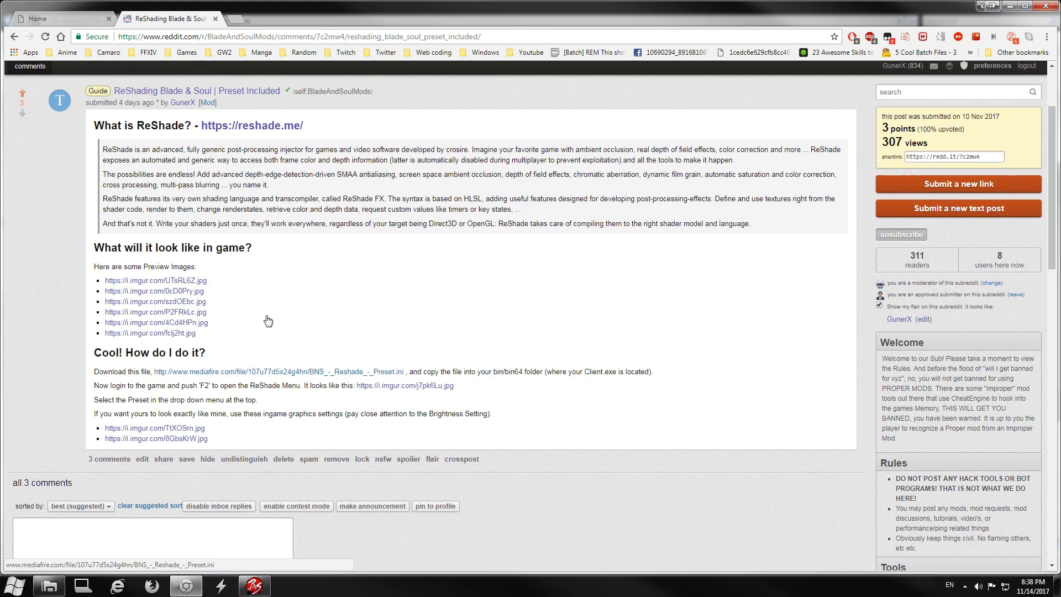
{"action": "scroll", "coordinate": [271, 330], "scroll_direction": "down", "scroll_amount": 1}
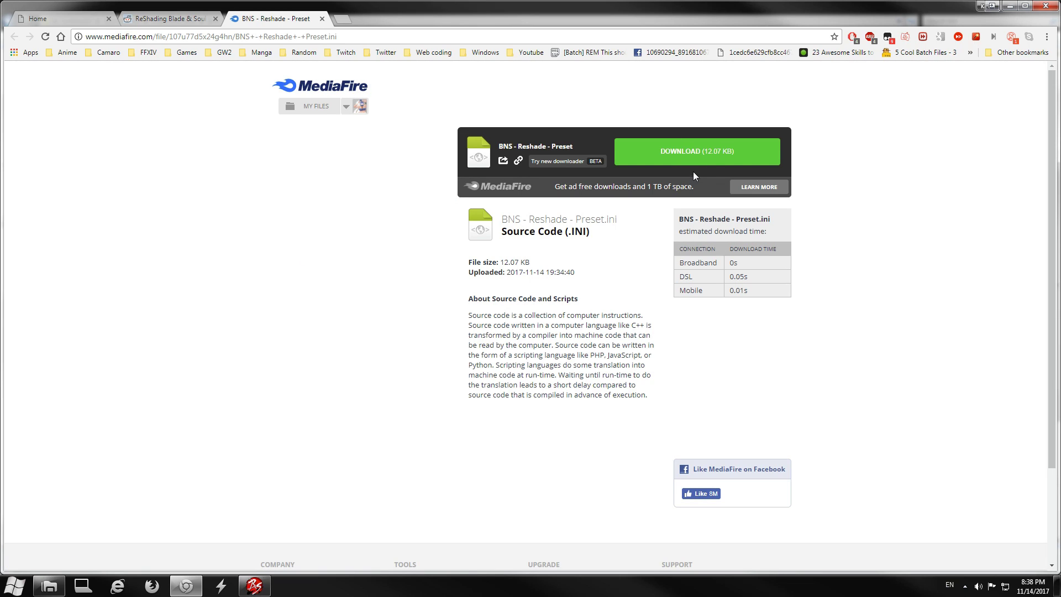
{"action": "left_click", "coordinate": [687, 159]}
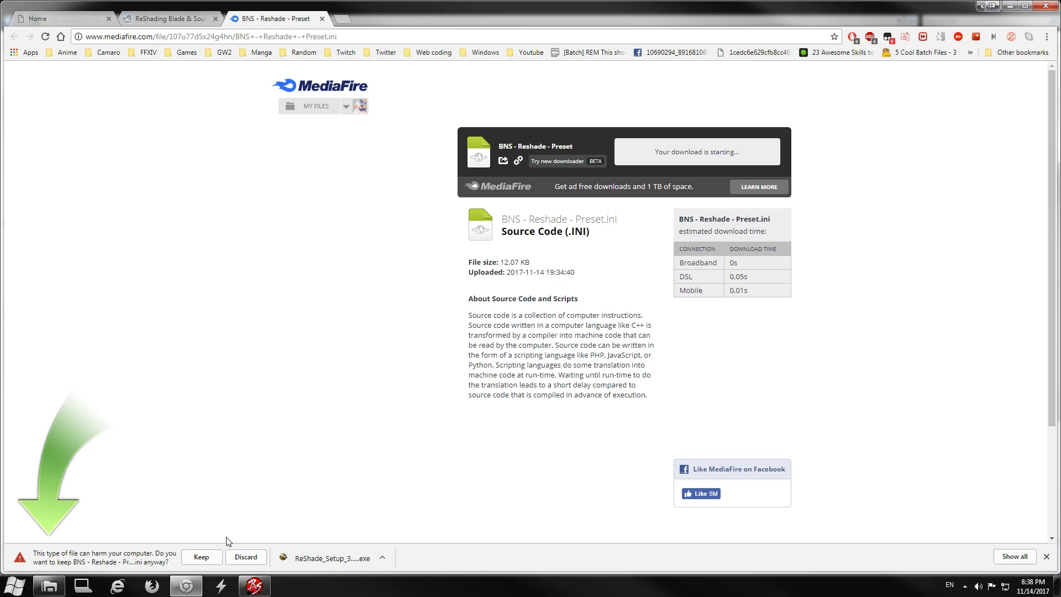
{"action": "left_click", "coordinate": [201, 554]}
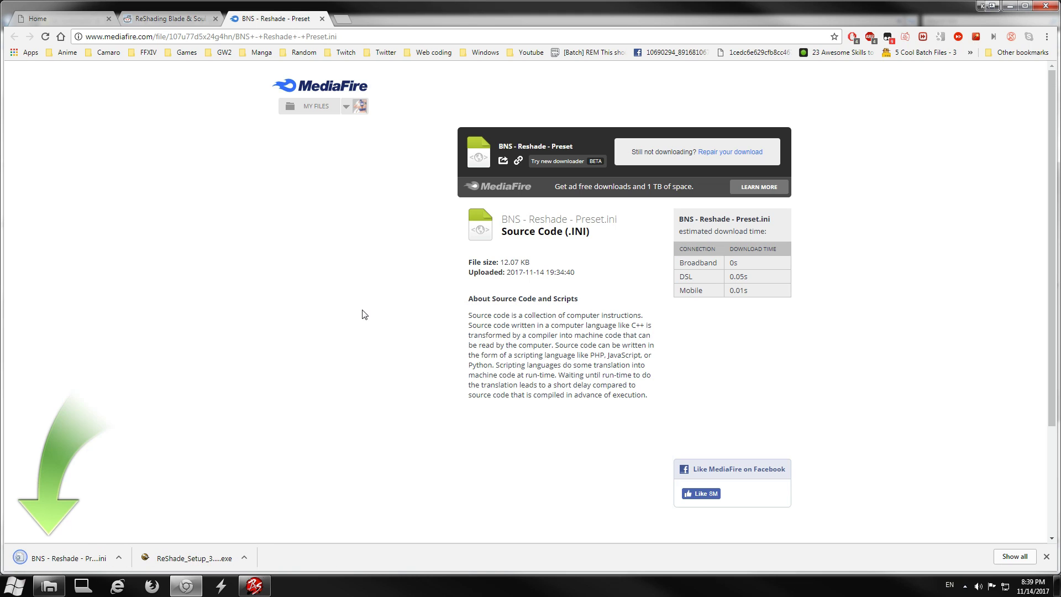
- Switch to Windows Explorer and examine the preset file, Client.exe and the reshade-shaders folder in the BnS bin folder
{"action": "left_click", "coordinate": [49, 585]}
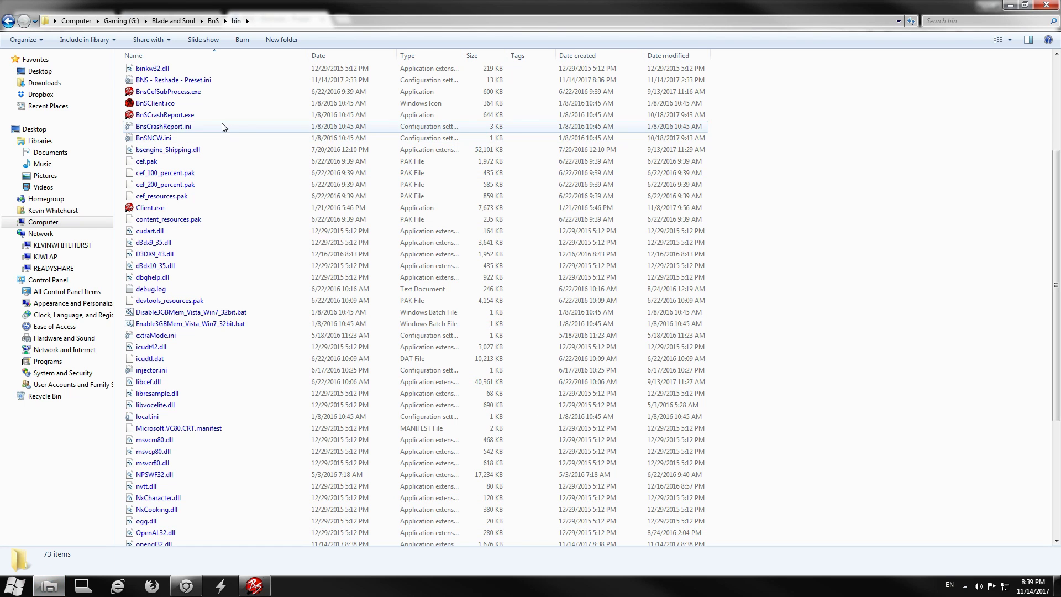
{"action": "scroll", "coordinate": [215, 138], "scroll_direction": "up", "scroll_amount": 3}
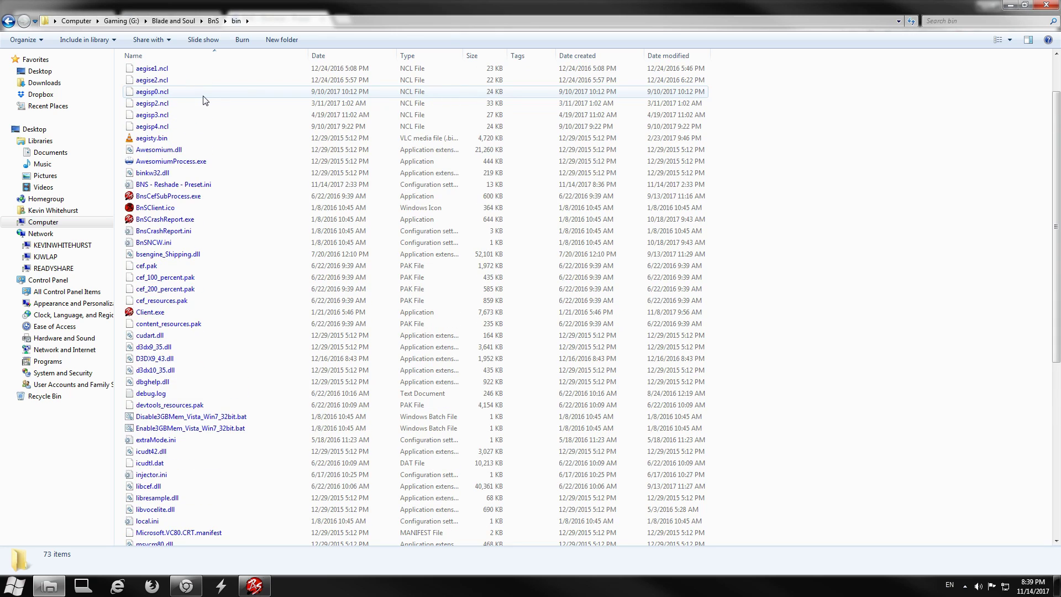
{"action": "left_click", "coordinate": [211, 186]}
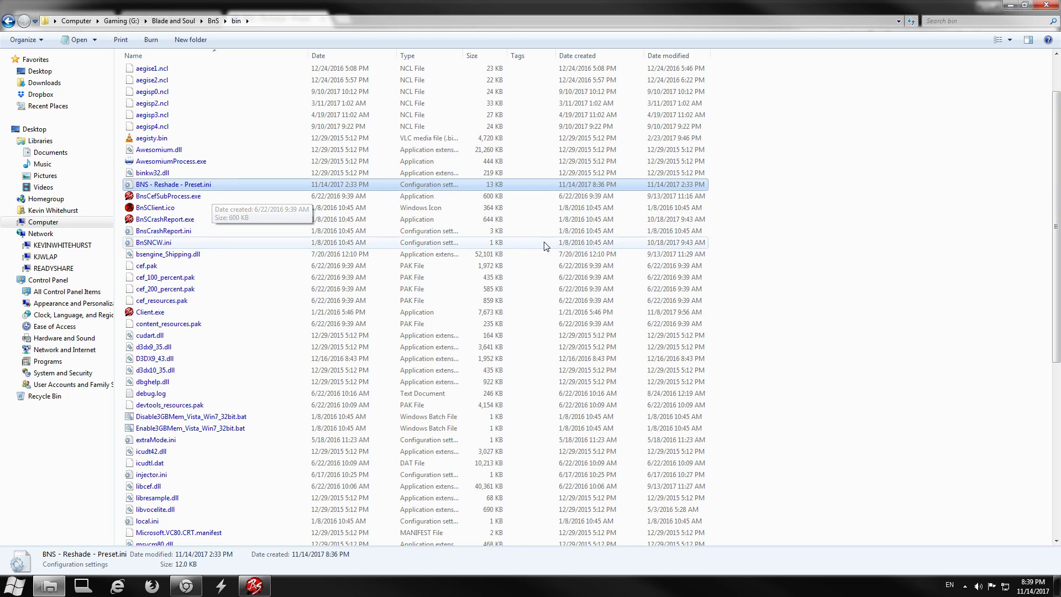
{"action": "scroll", "coordinate": [214, 284], "scroll_direction": "up", "scroll_amount": 2}
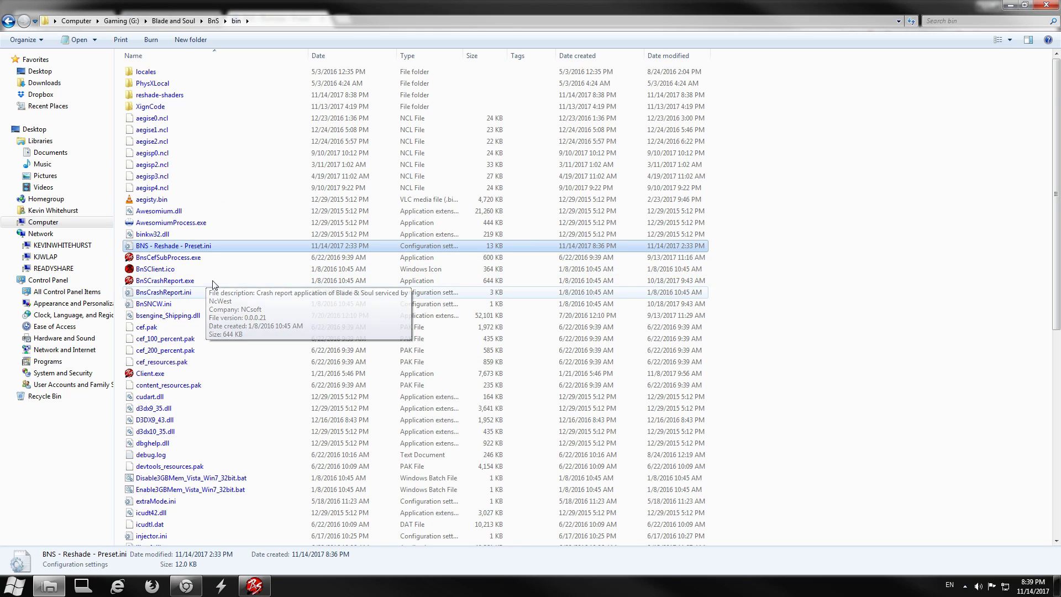
{"action": "left_click", "coordinate": [208, 376]}
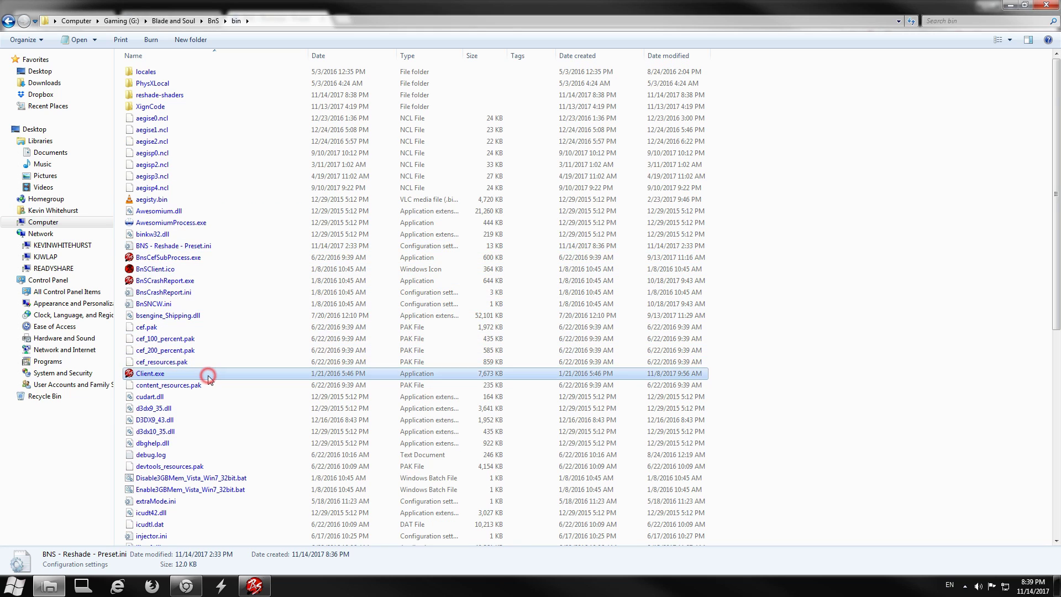
{"action": "left_click", "coordinate": [186, 96]}
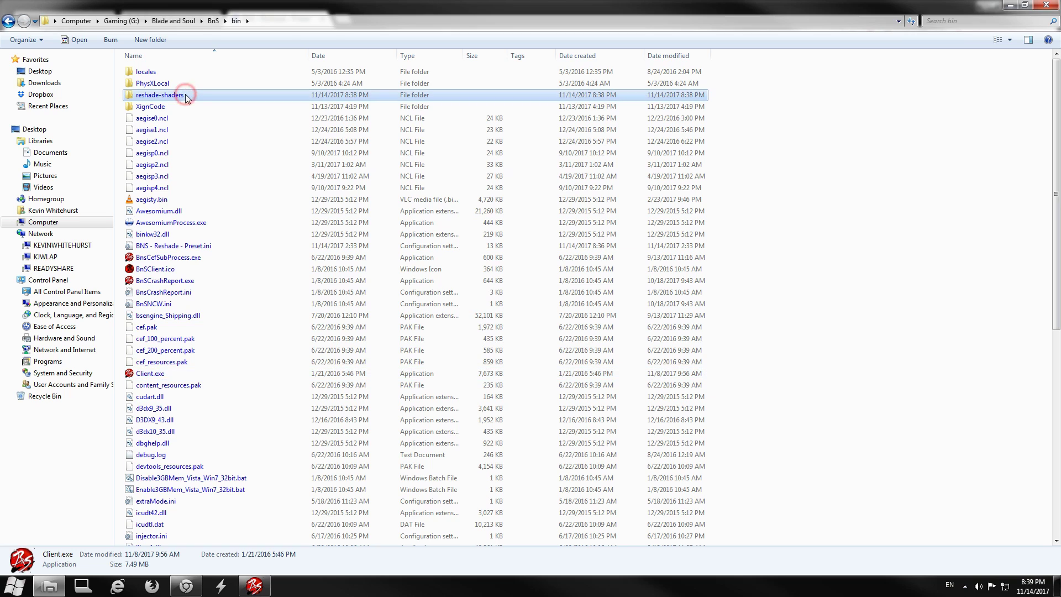
{"action": "left_click", "coordinate": [829, 249]}
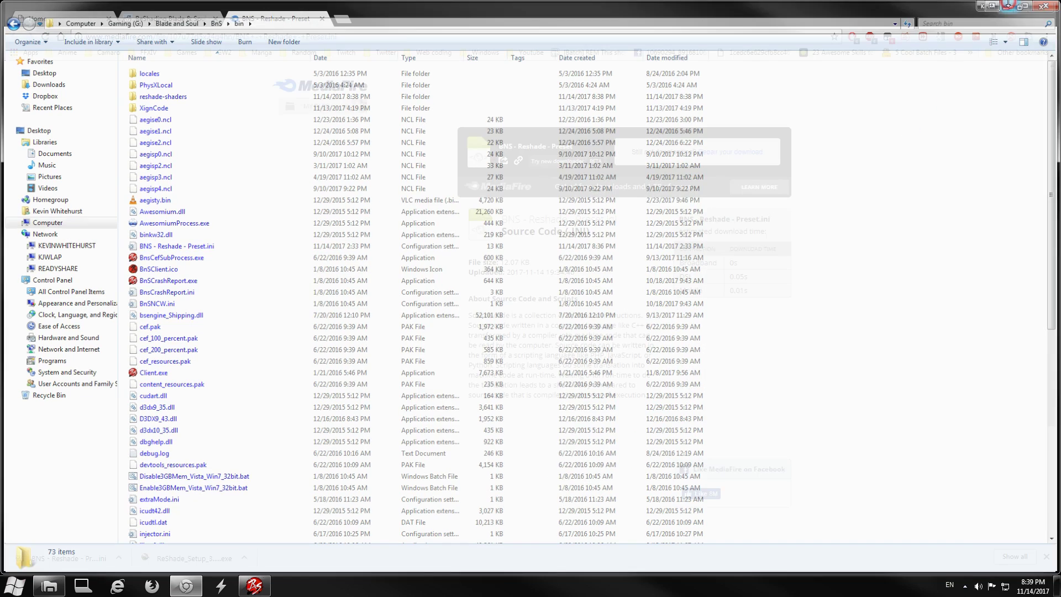
- Minimize the file window, look at the ReShading Blade & Soul guide's instructions, and minimize the browser
{"action": "left_click", "coordinate": [1010, 5]}
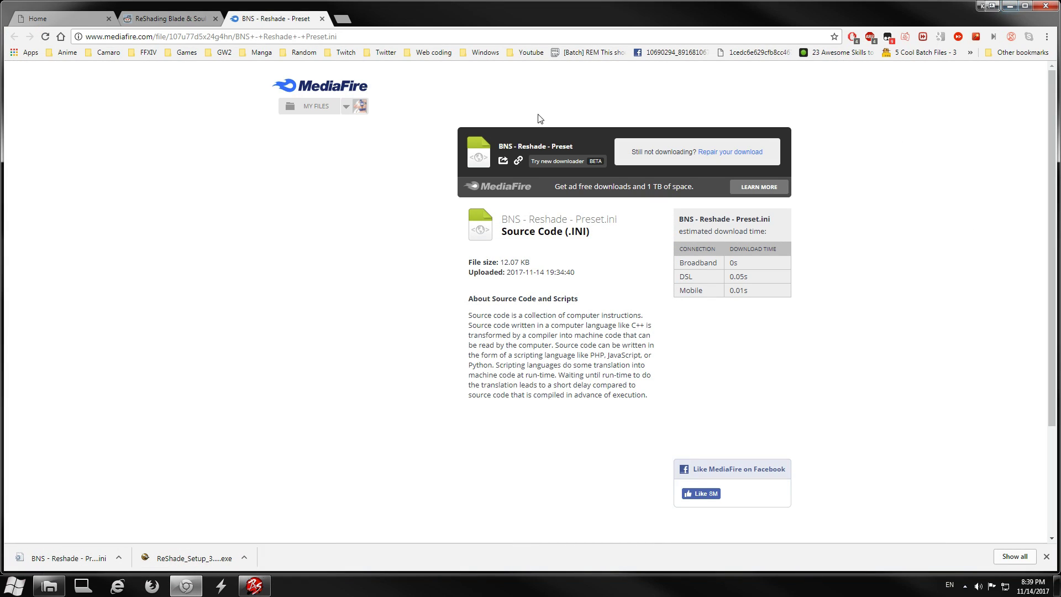
{"action": "left_click", "coordinate": [188, 20]}
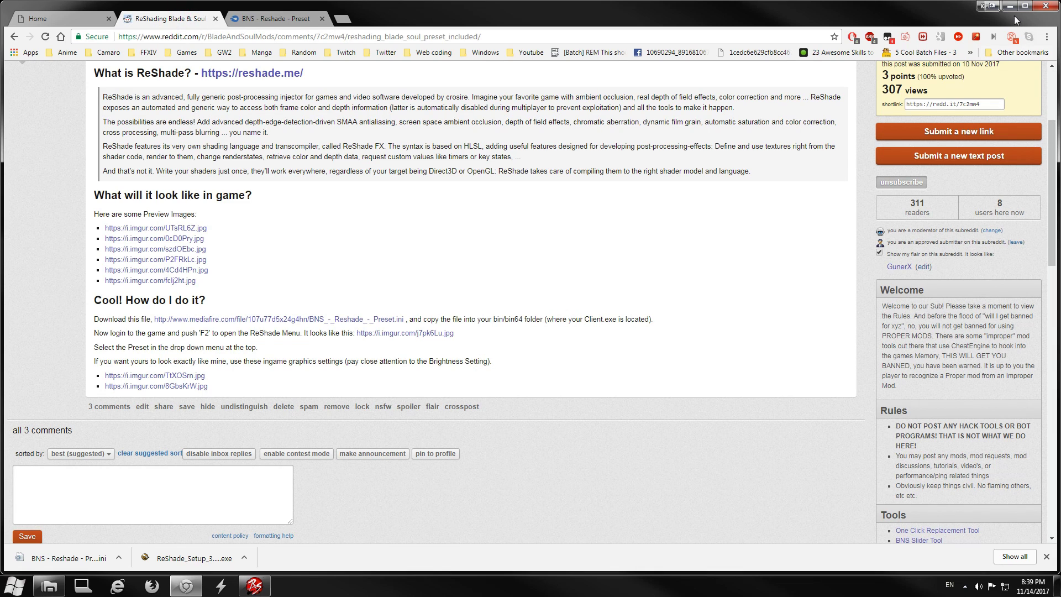
{"action": "left_click", "coordinate": [1007, 7]}
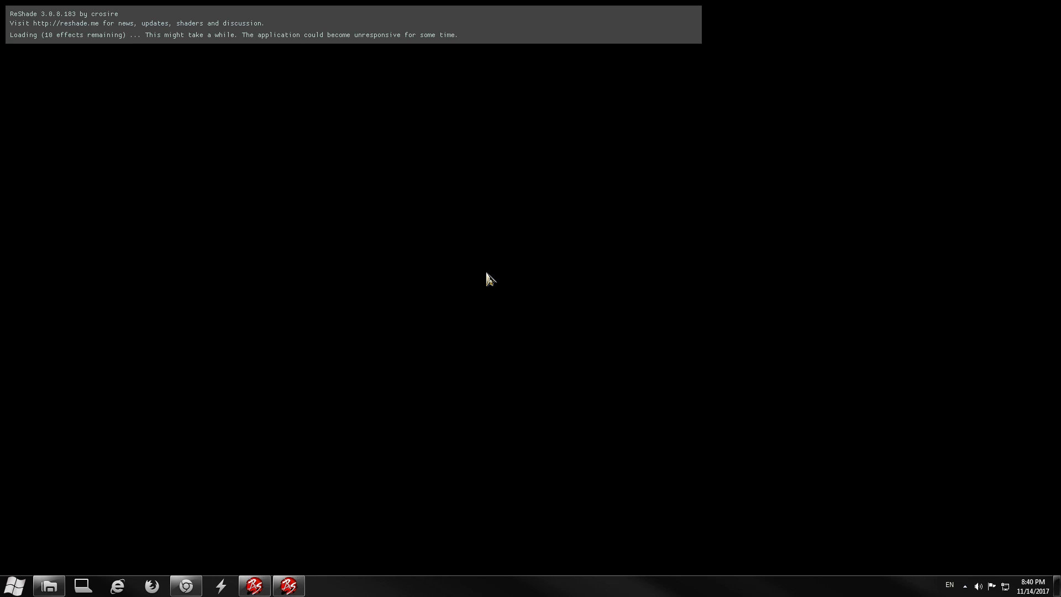
- Open the ReShade overlay in Blade & Soul, move it aside, and choose BNS - Reshade - Preset.ini from the bin64 folder
{"action": "left_click", "coordinate": [303, 78]}
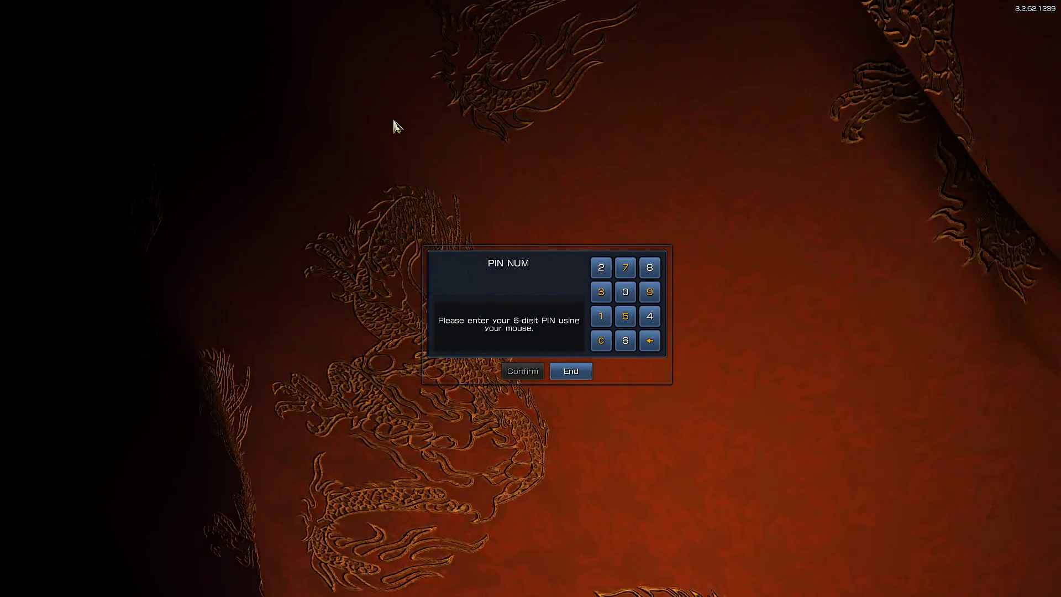
{"action": "key", "text": "Home"}
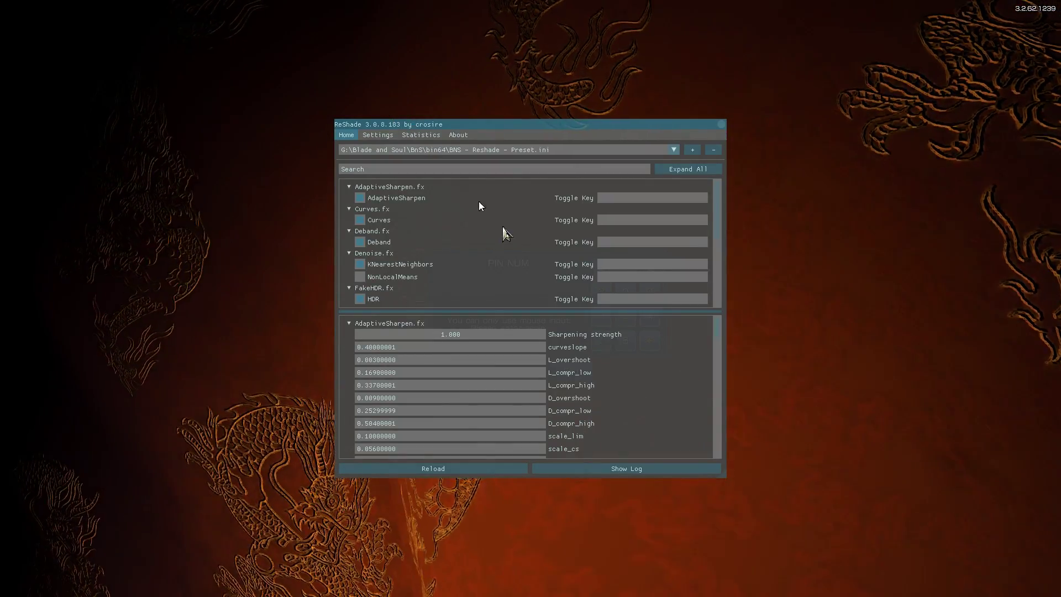
{"action": "left_click_drag", "start_coordinate": [500, 131], "coordinate": [779, 68]}
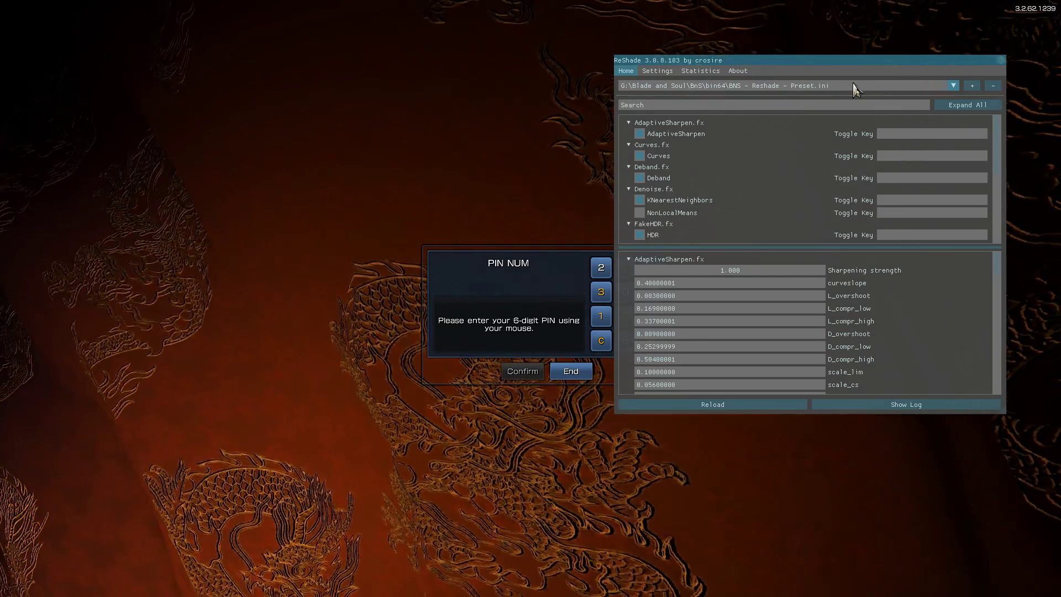
{"action": "left_click", "coordinate": [951, 85]}
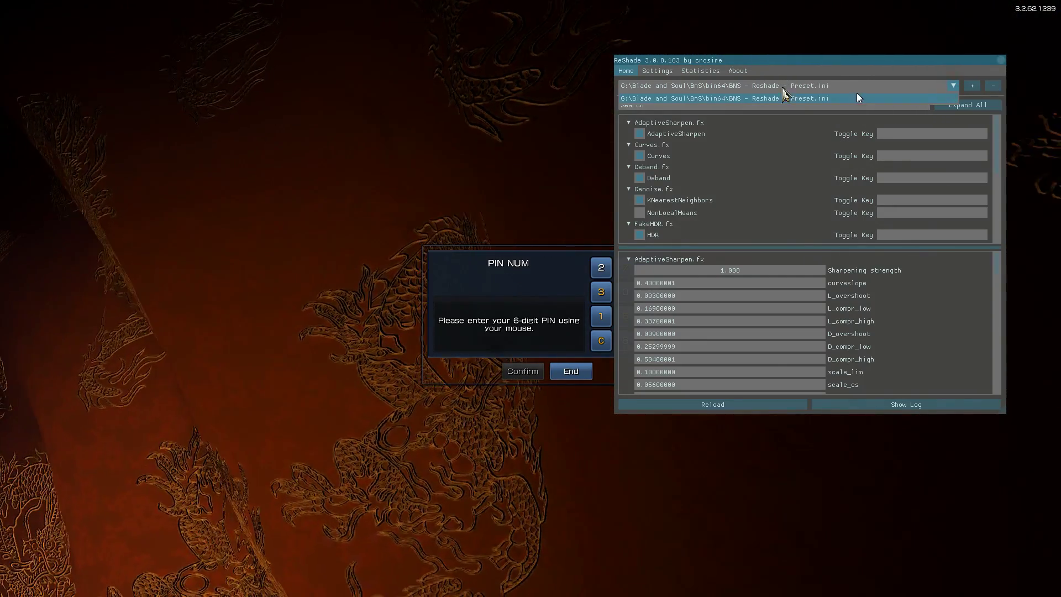
{"action": "left_click", "coordinate": [773, 104]}
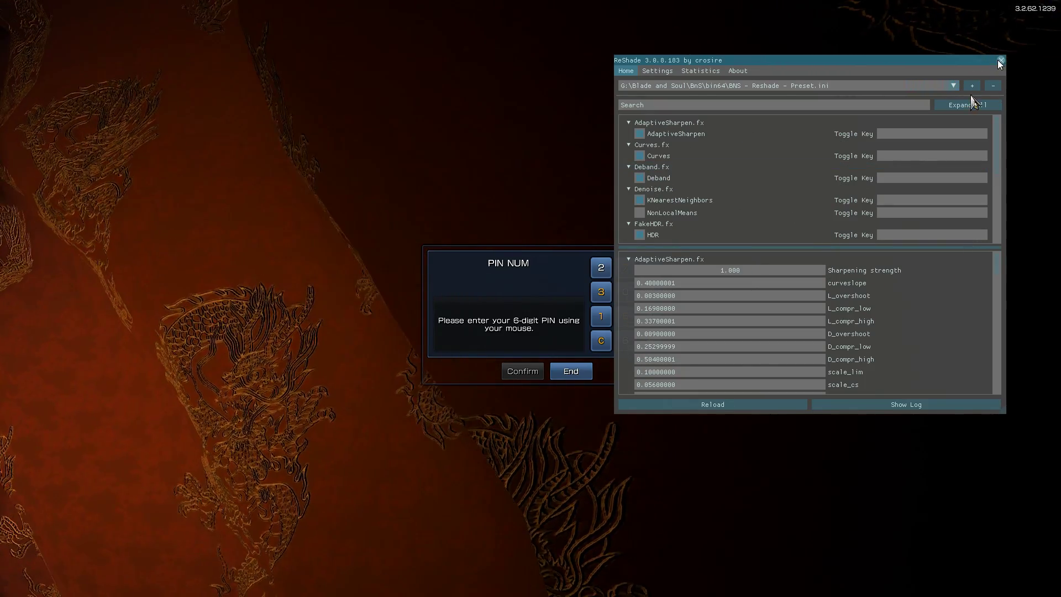
- Look through the preset's effect parameters and close the ReShade overlay
{"action": "scroll", "coordinate": [850, 291], "scroll_direction": "down", "scroll_amount": 4}
{"action": "scroll", "coordinate": [849, 291], "scroll_direction": "down", "scroll_amount": 3}
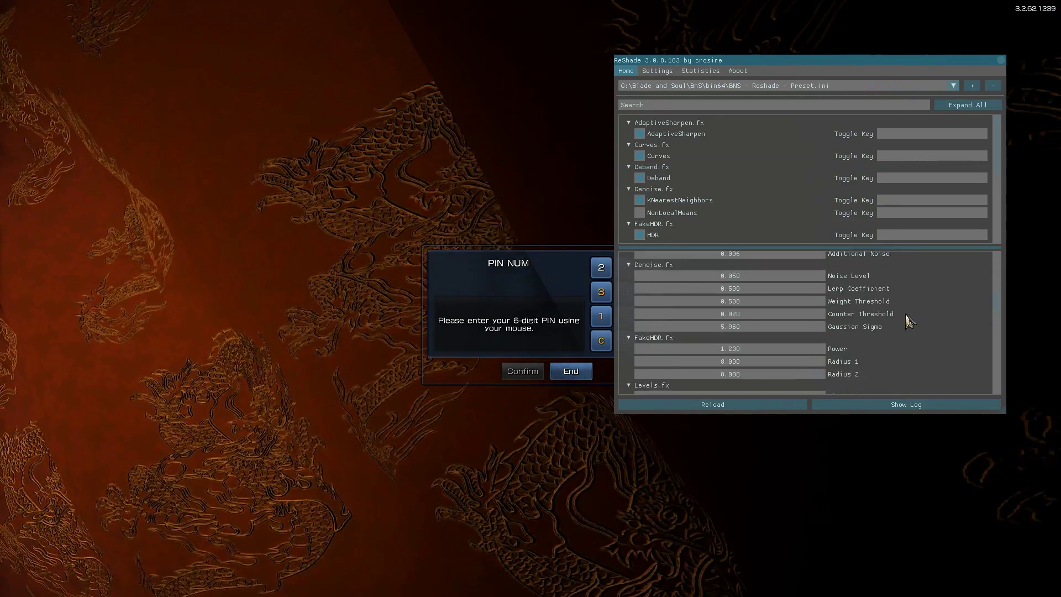
{"action": "scroll", "coordinate": [906, 317], "scroll_direction": "up", "scroll_amount": 6}
{"action": "left_click", "coordinate": [1000, 59]}
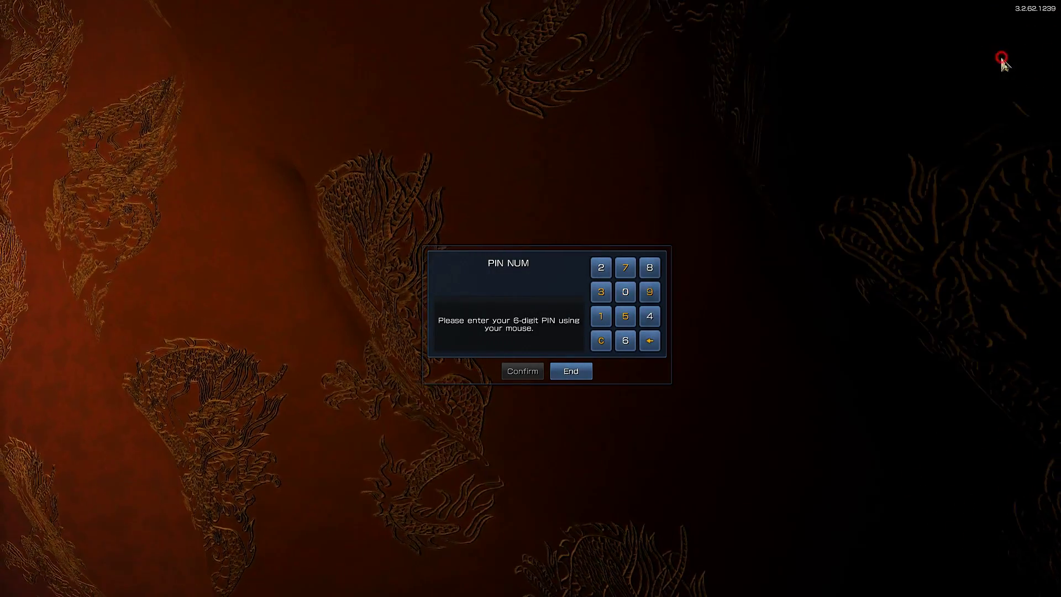